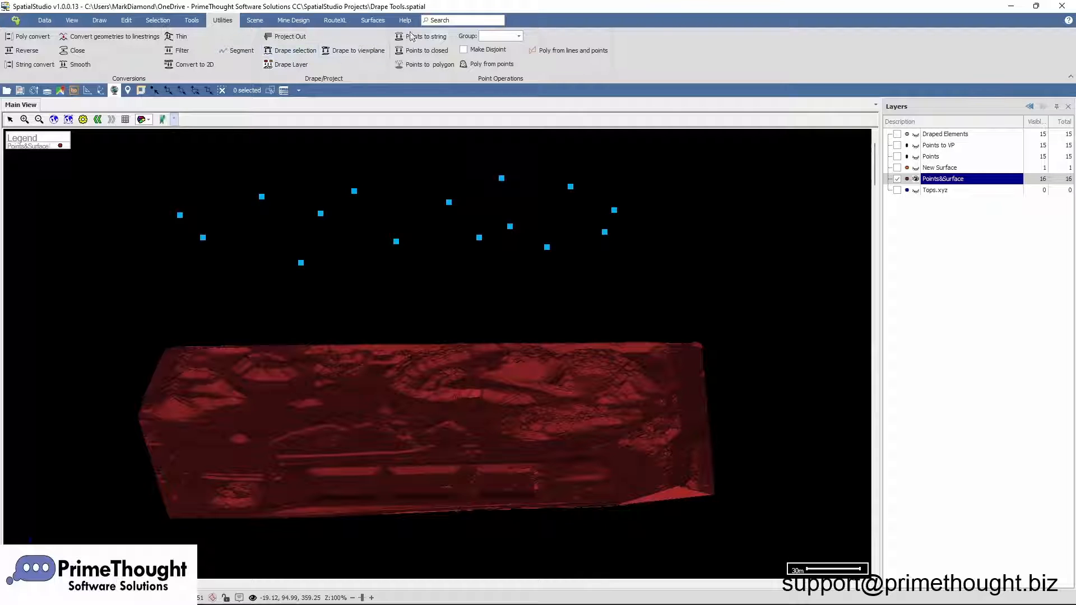
Select all the points and the surface of the Points&Surface layer with a selection window around the whole model
left_click(444, 20)
left_click(942, 180)
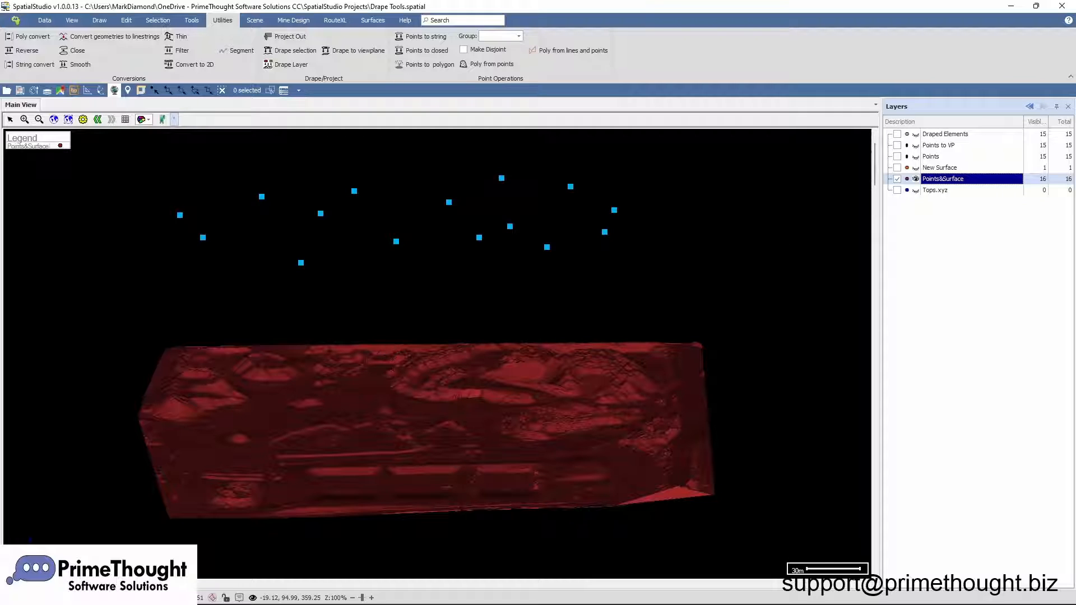
left_click(169, 91)
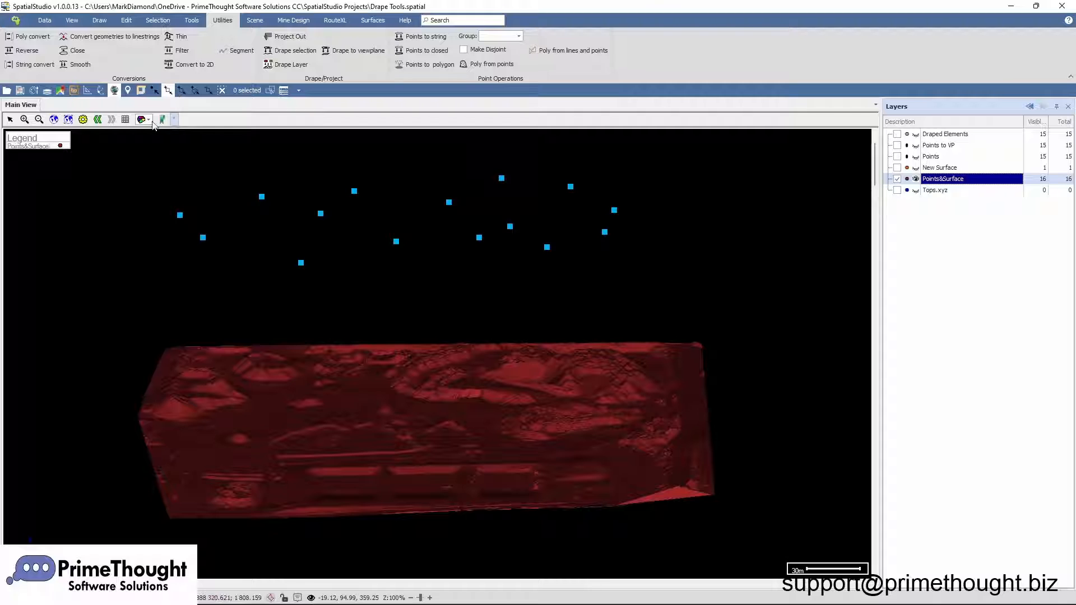
left_click_drag(53, 137, 814, 566)
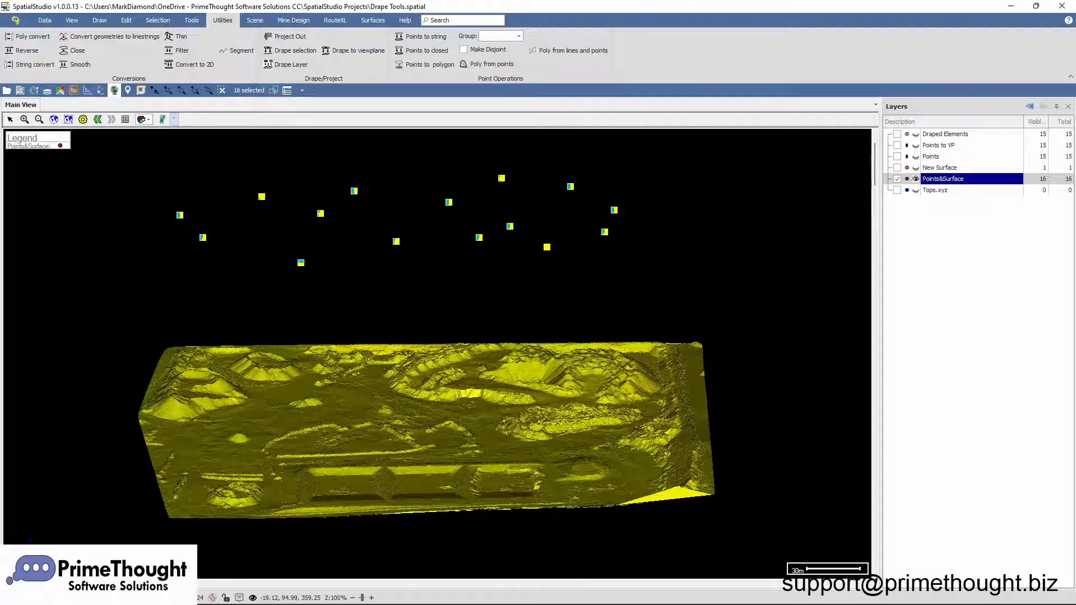
Switch to plan view, start draping the selection, and add the selected surface as the surface to drape onto
key("p")
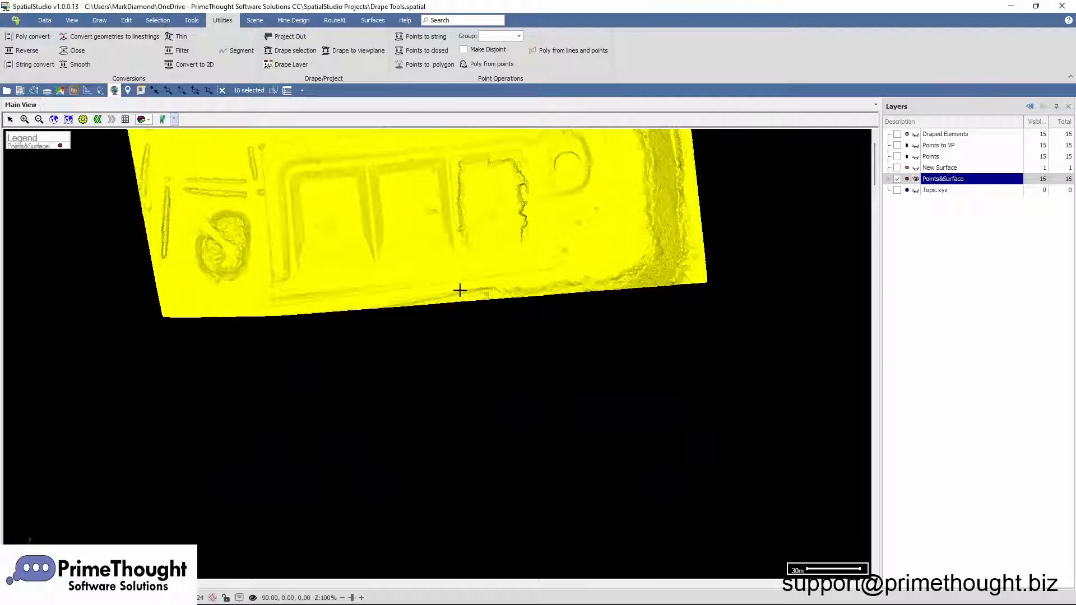
key("f")
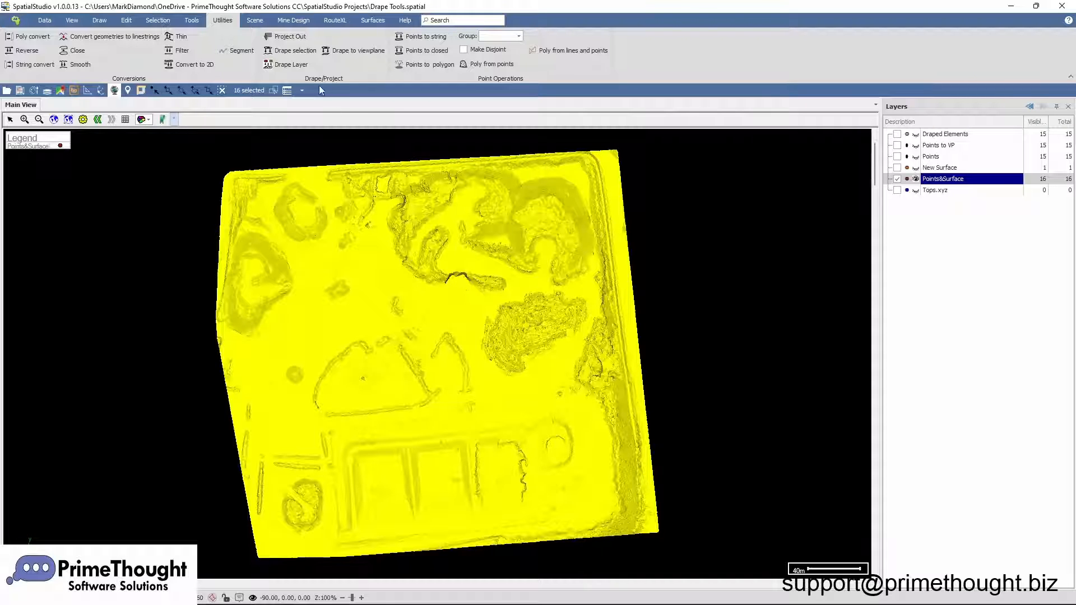
left_click(303, 50)
left_click_drag(399, 9, 432, 112)
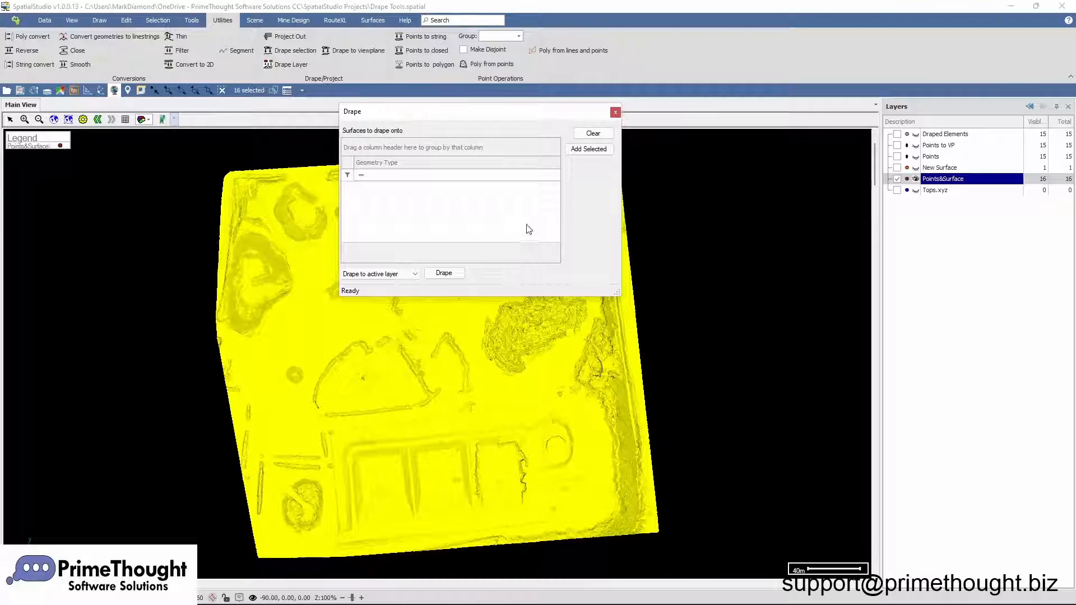
left_click(597, 152)
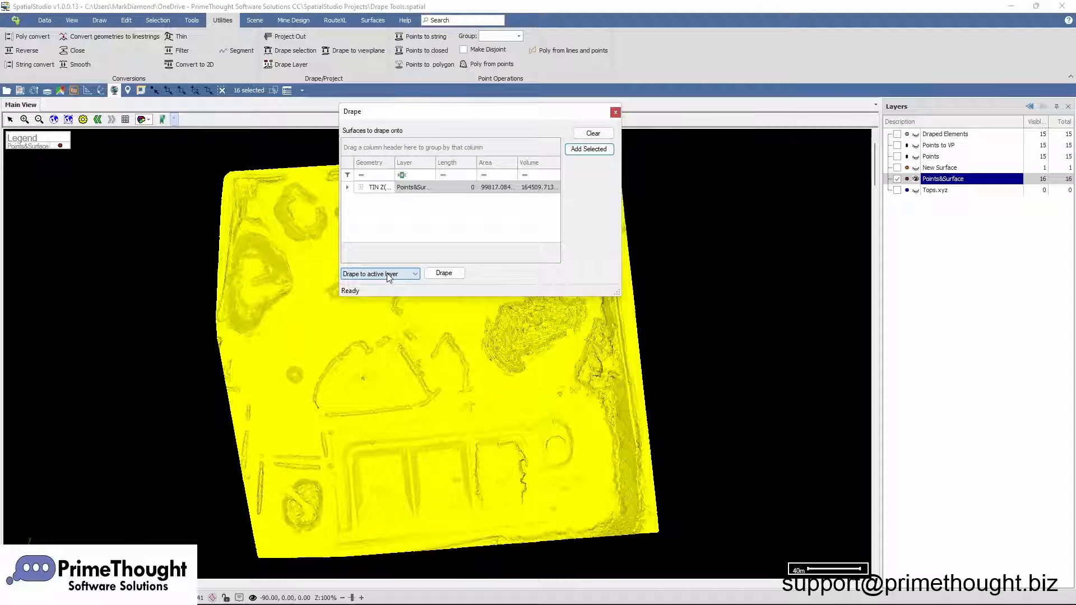
Drape the selected points onto the surface using the Drape in place (Modify) option, and close the Drape dialog
right_click(942, 169)
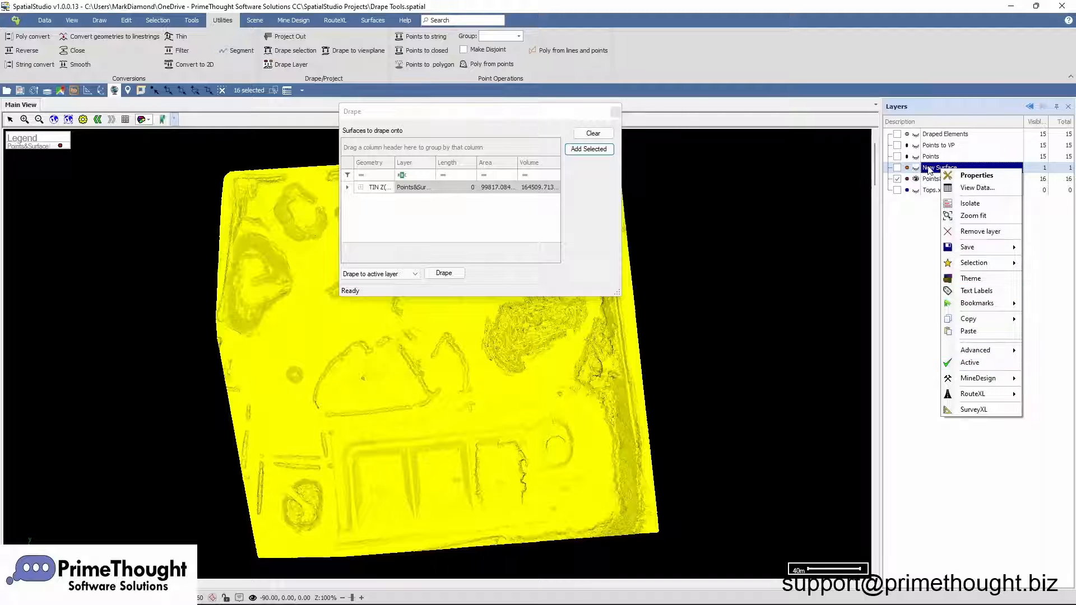
left_click(928, 169)
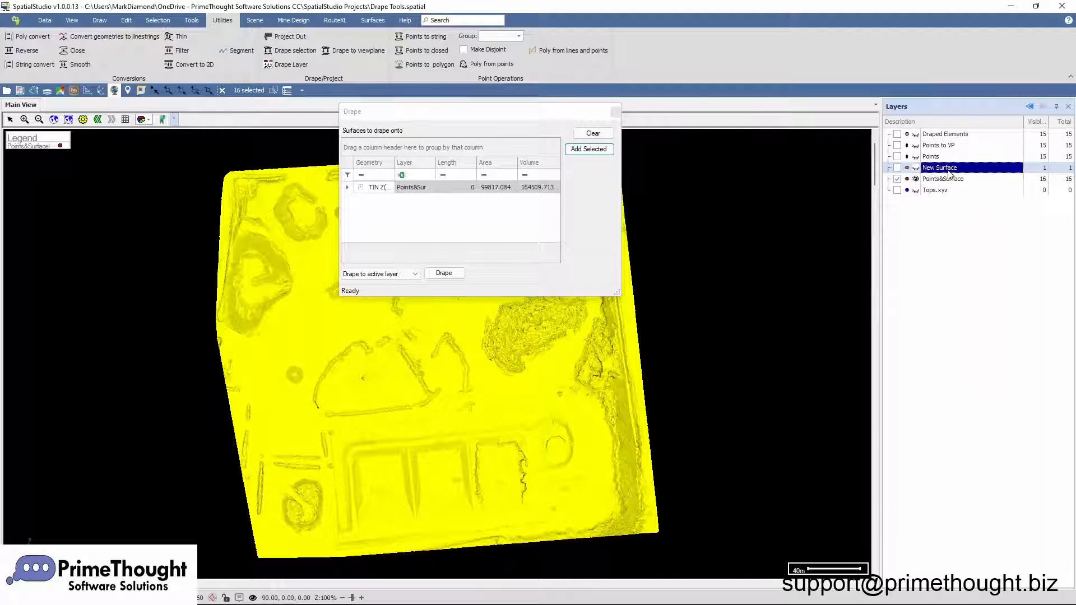
left_click(403, 273)
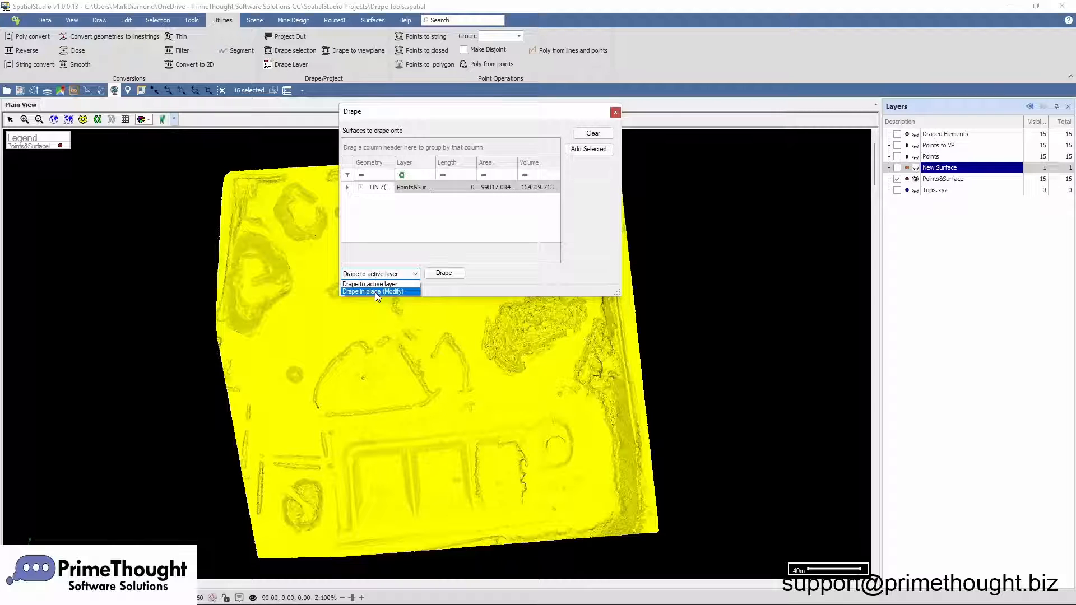
left_click(375, 292)
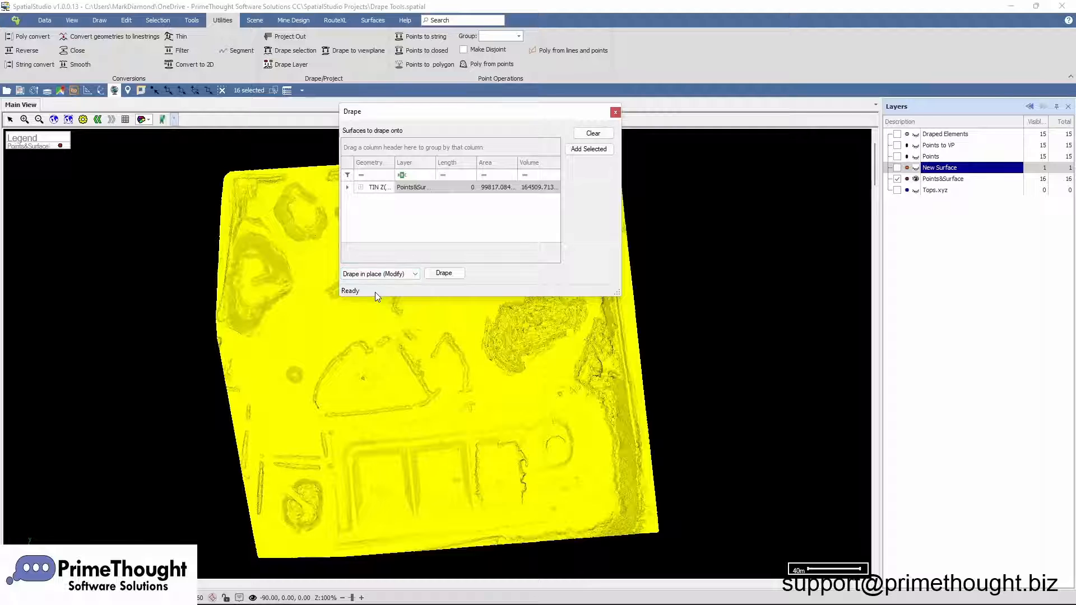
left_click(444, 273)
left_click(615, 112)
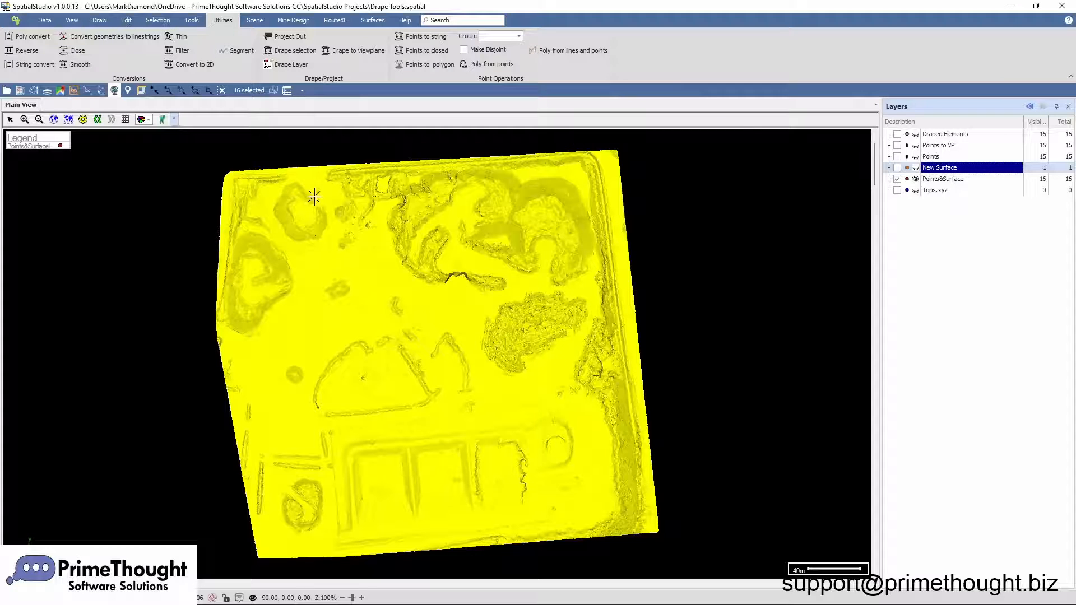
Clear the selection and inspect in 3D how the draped points sit on the Points&Surface terrain
left_click(222, 90)
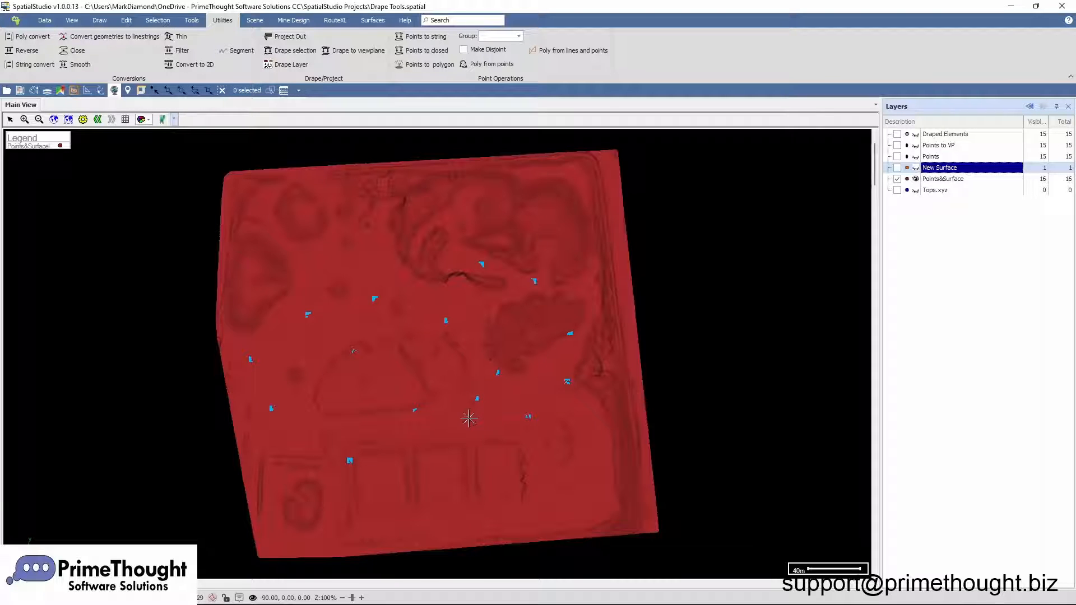
left_click_drag(469, 440, 473, 519)
scroll(435, 407, "up", 2)
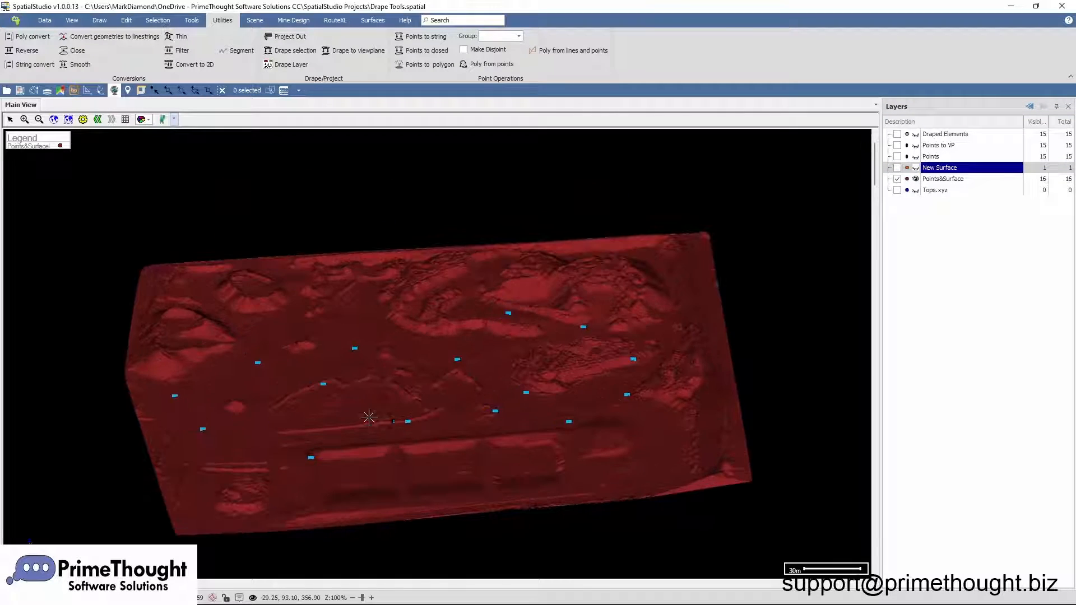
scroll(510, 411, "up", 2)
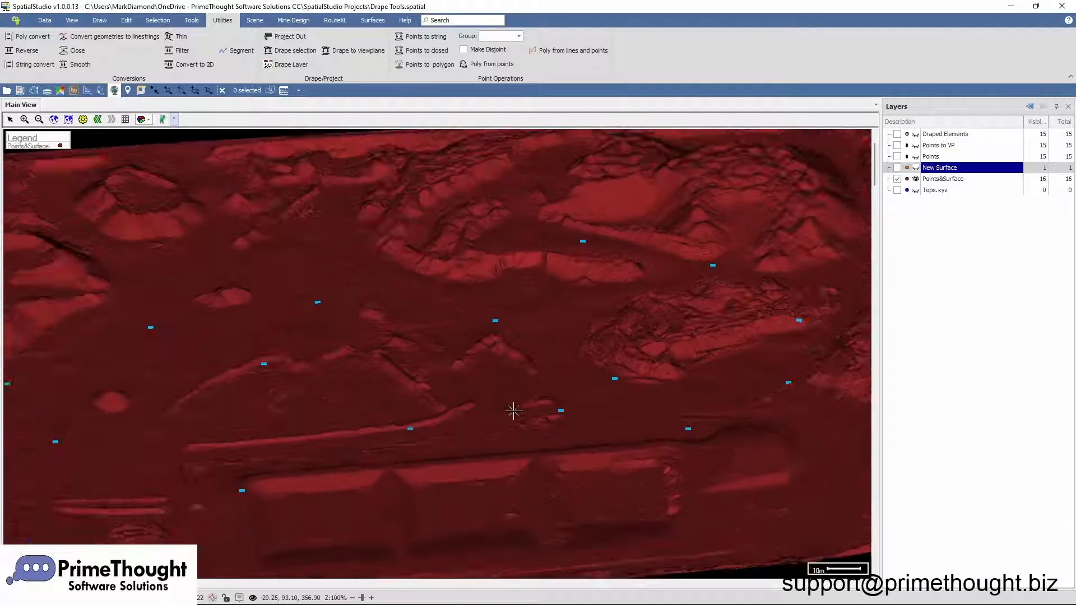
scroll(477, 410, "down", 2)
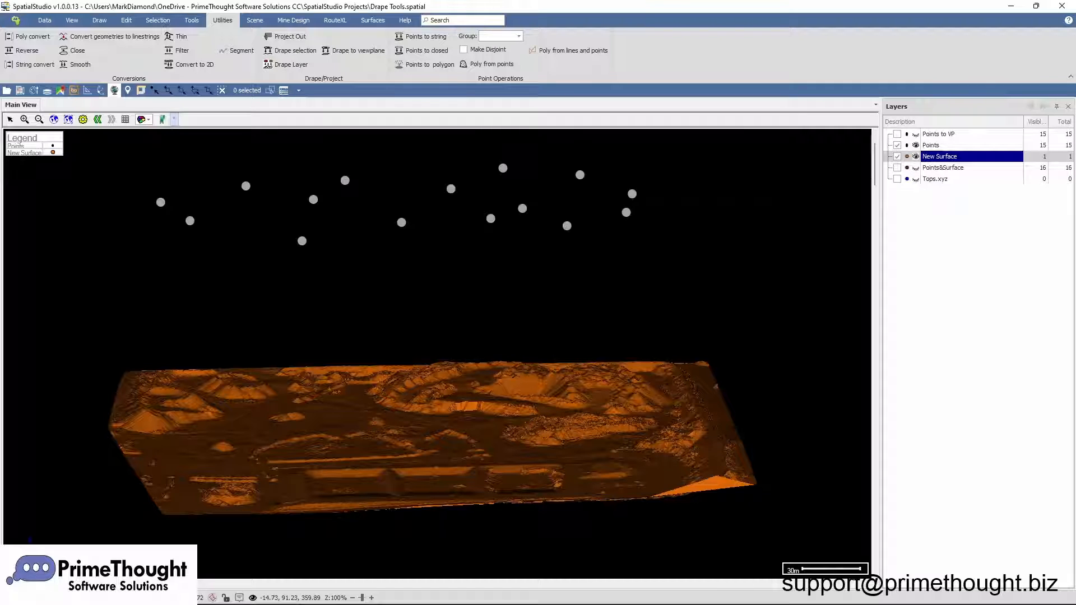
Select the terrain surface of the New Surface layer in the 3D view
left_click(937, 147)
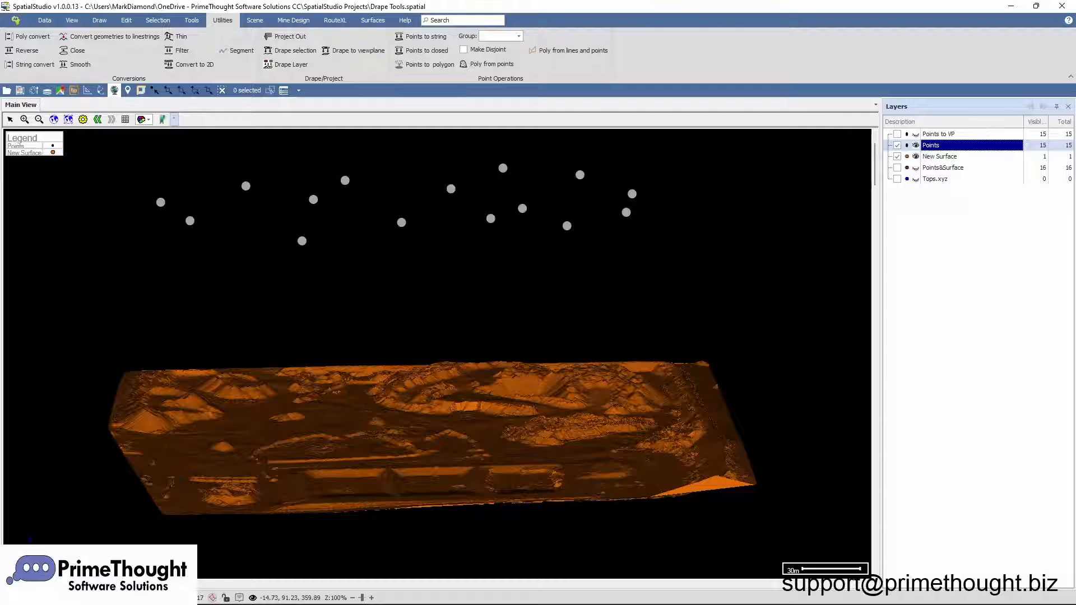
left_click(935, 158)
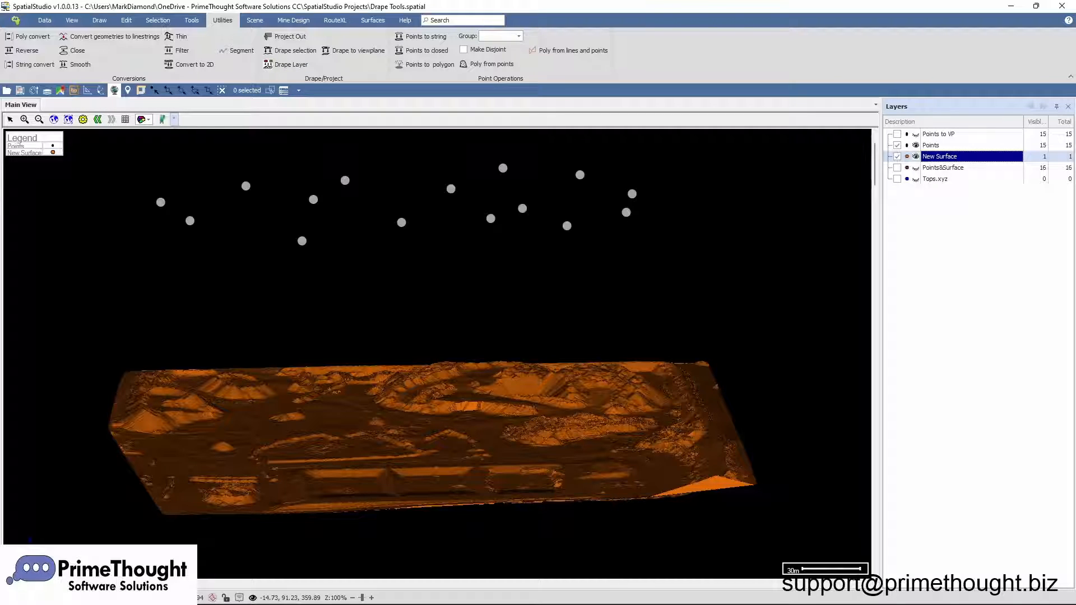
left_click(155, 91)
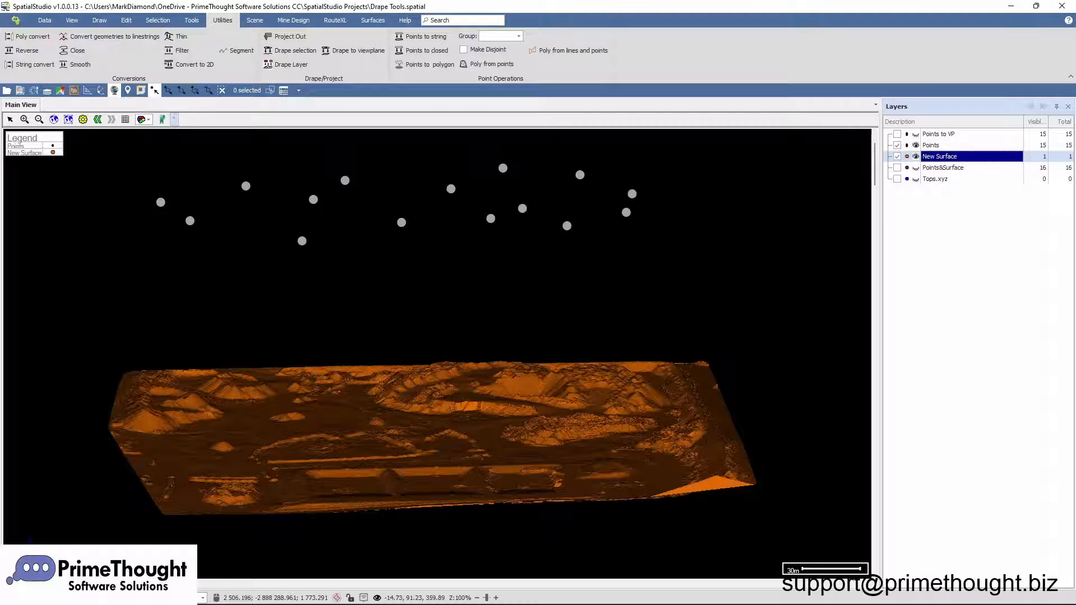
left_click(454, 422)
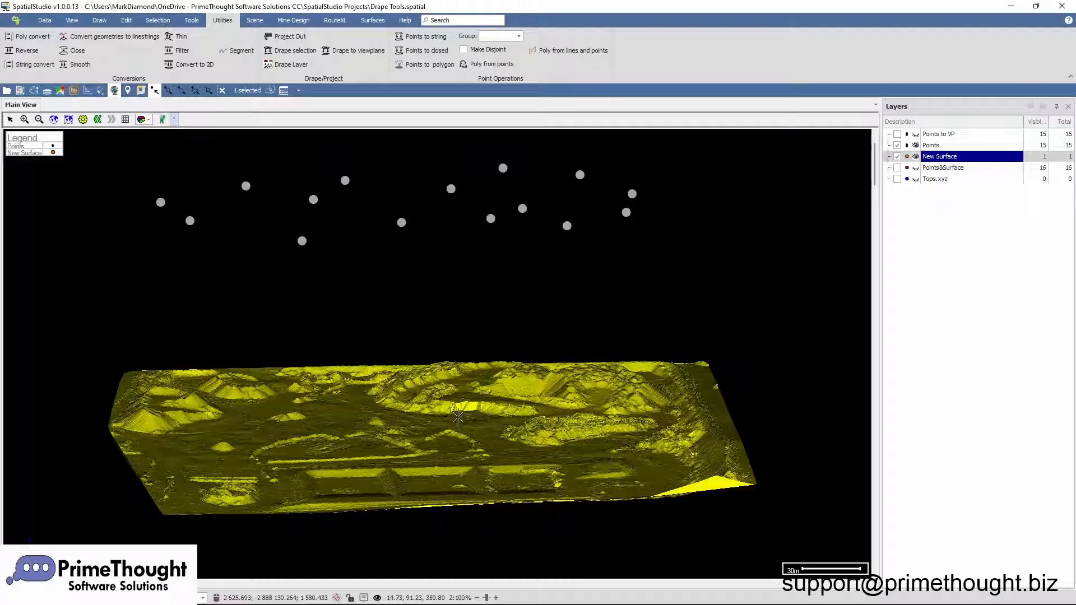
Start Drape Layer for the Points layer in plan view and add the selected surface as the drape target
left_click(931, 147)
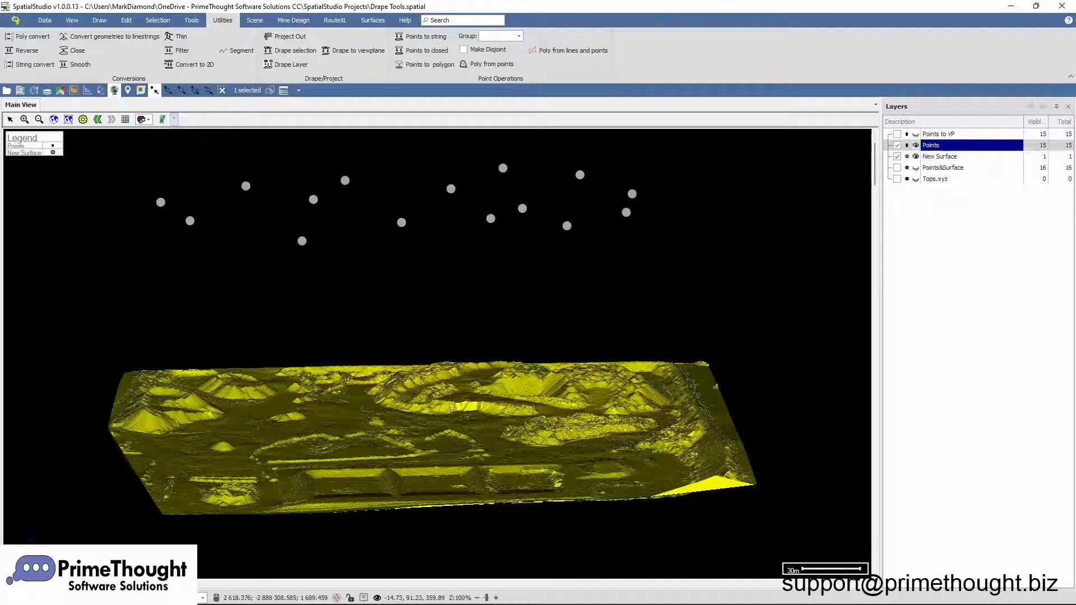
key("p")
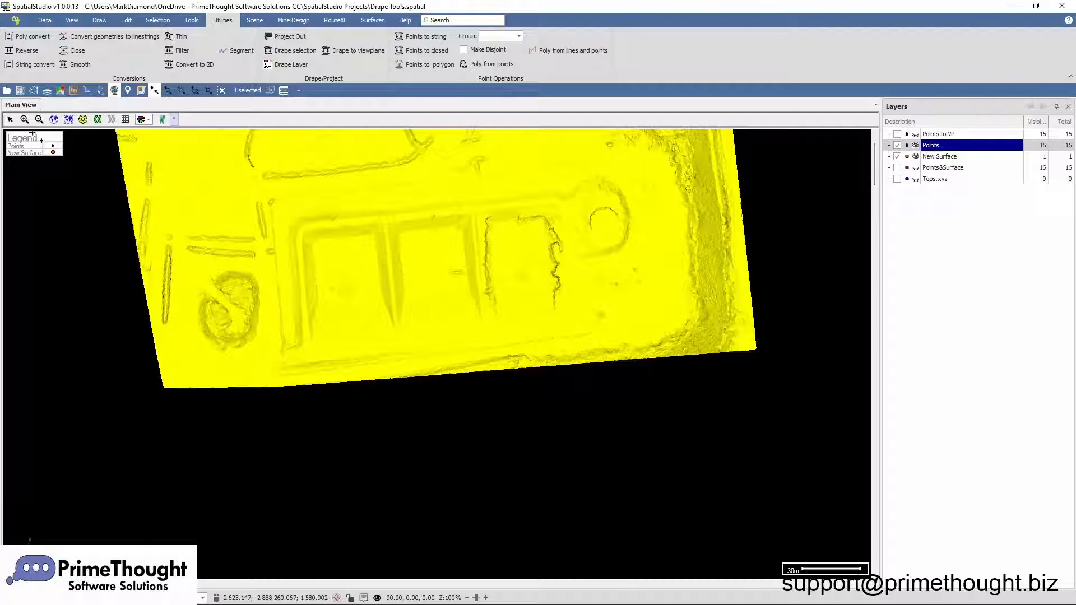
left_click_drag(372, 211, 393, 422)
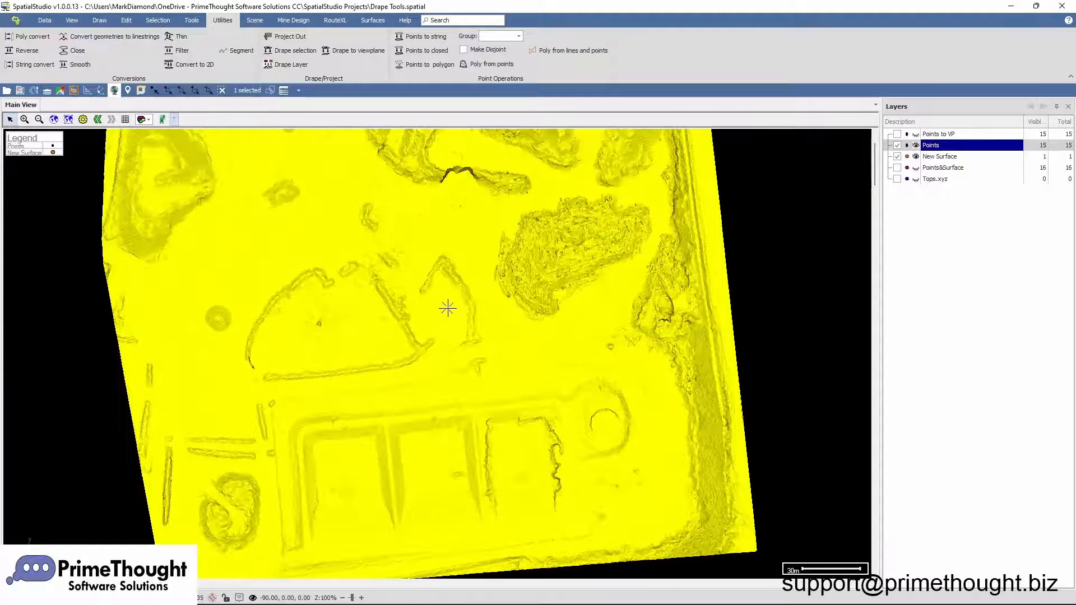
left_click_drag(447, 308, 442, 344)
scroll(442, 345, "down", 2)
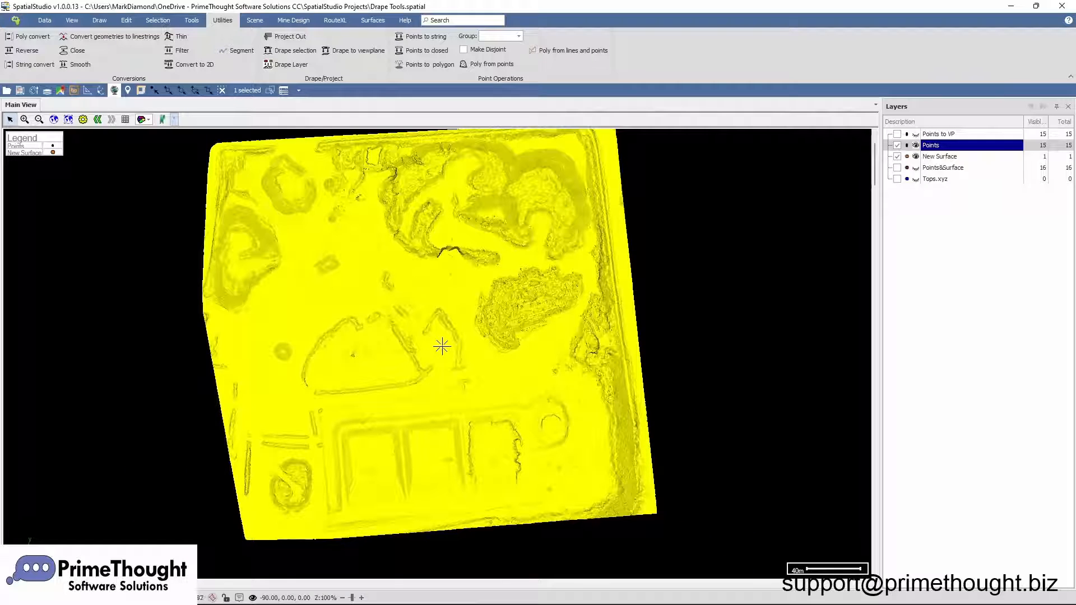
left_click(294, 65)
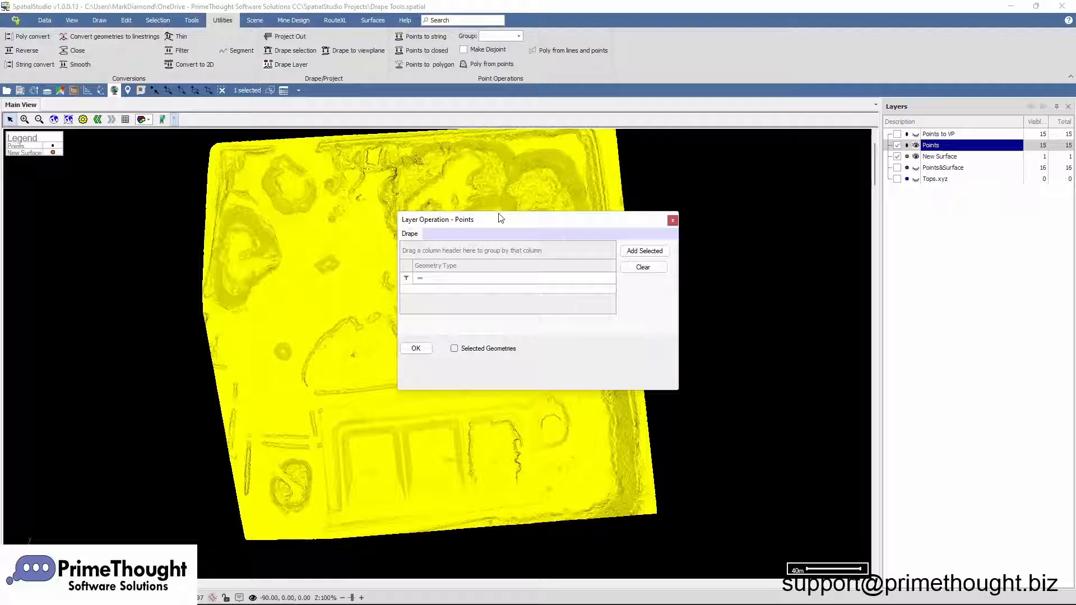
left_click_drag(502, 219, 490, 171)
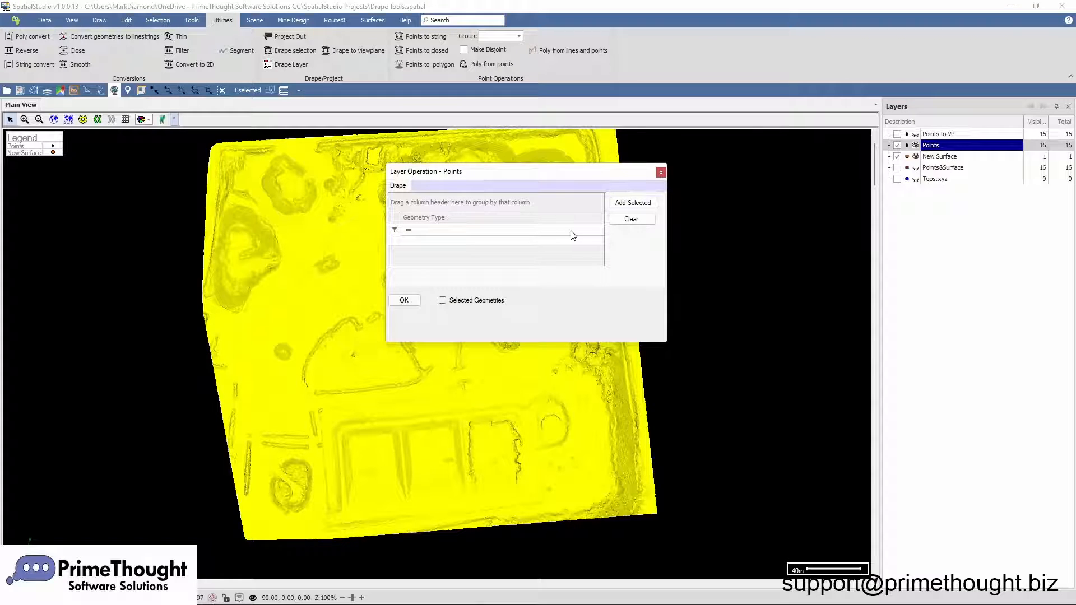
left_click(626, 208)
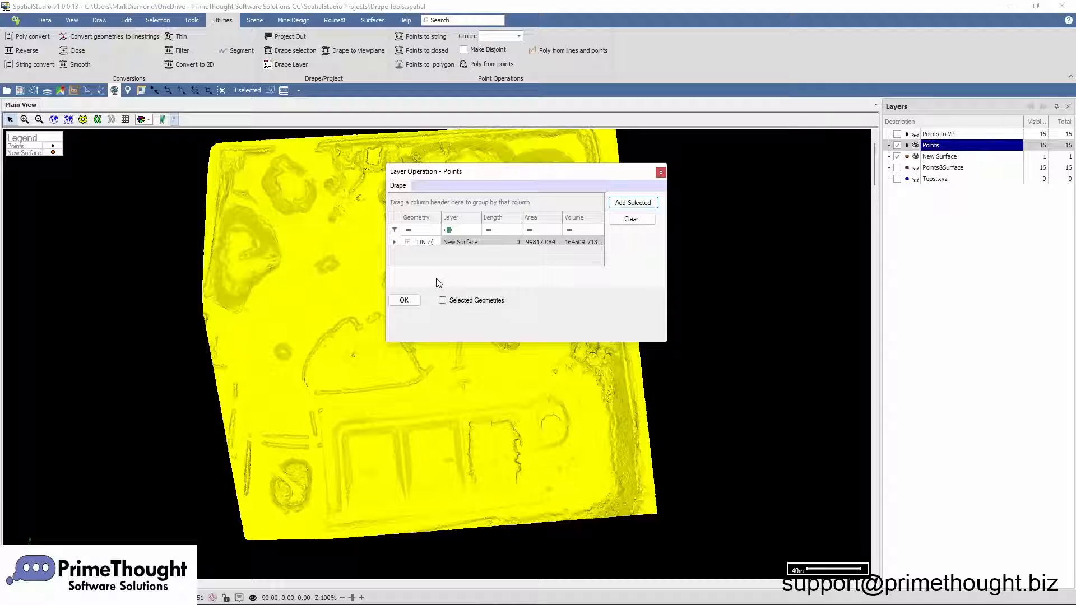
Run the layer drape and create its output layer with the description Draped Elements
left_click(404, 301)
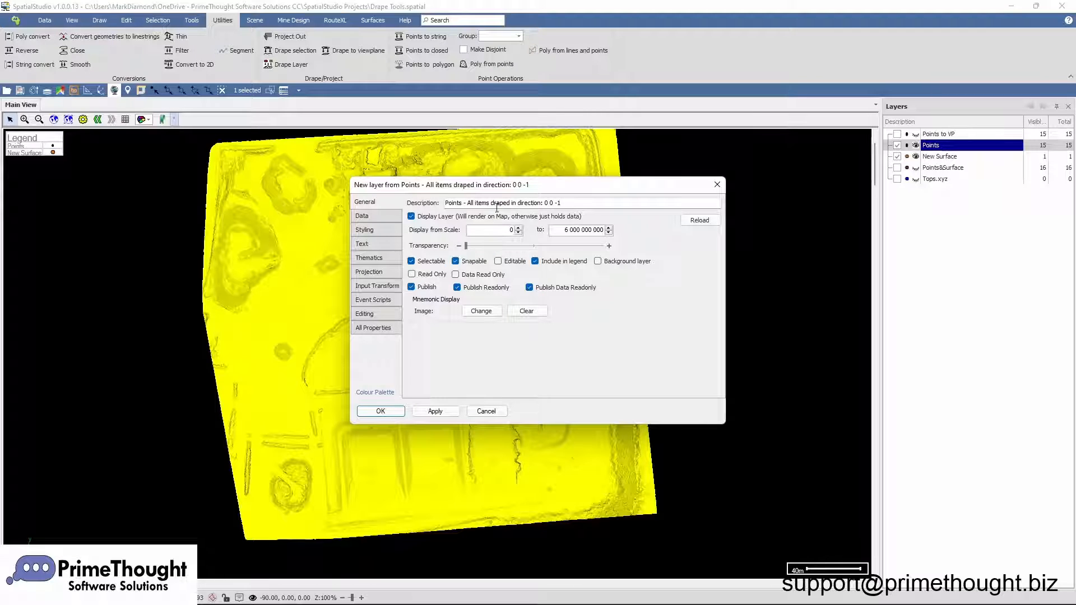
left_click(556, 203)
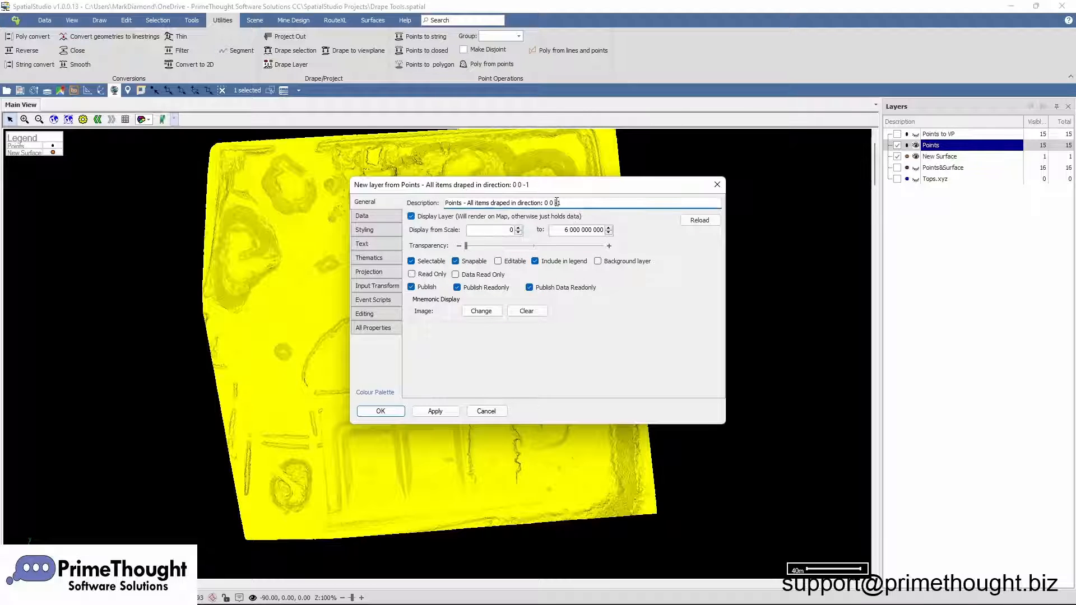
triple_click(556, 203)
type("Draped Elements")
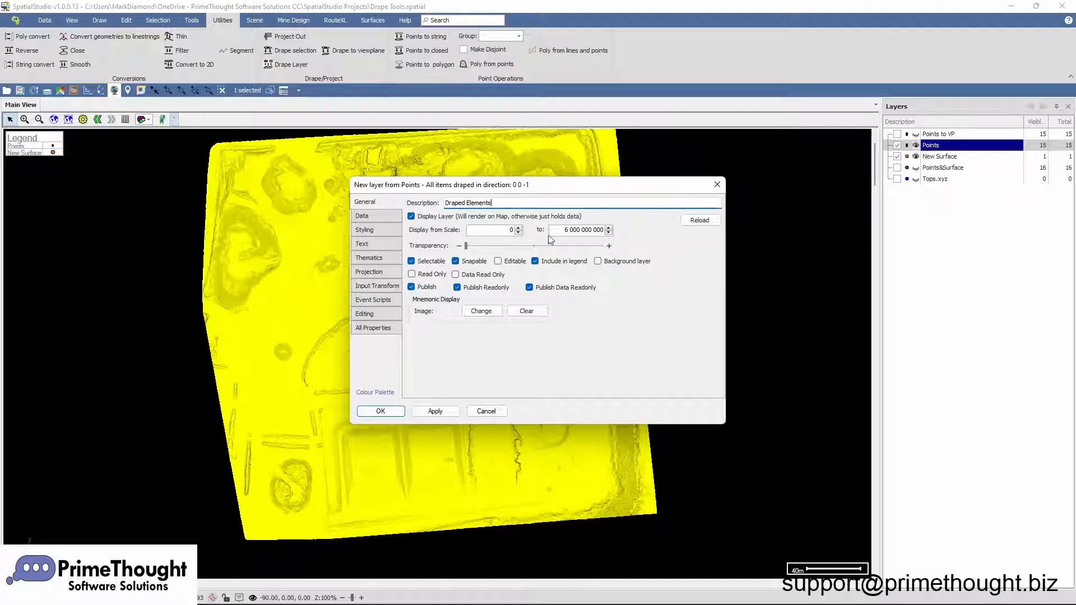
left_click(394, 410)
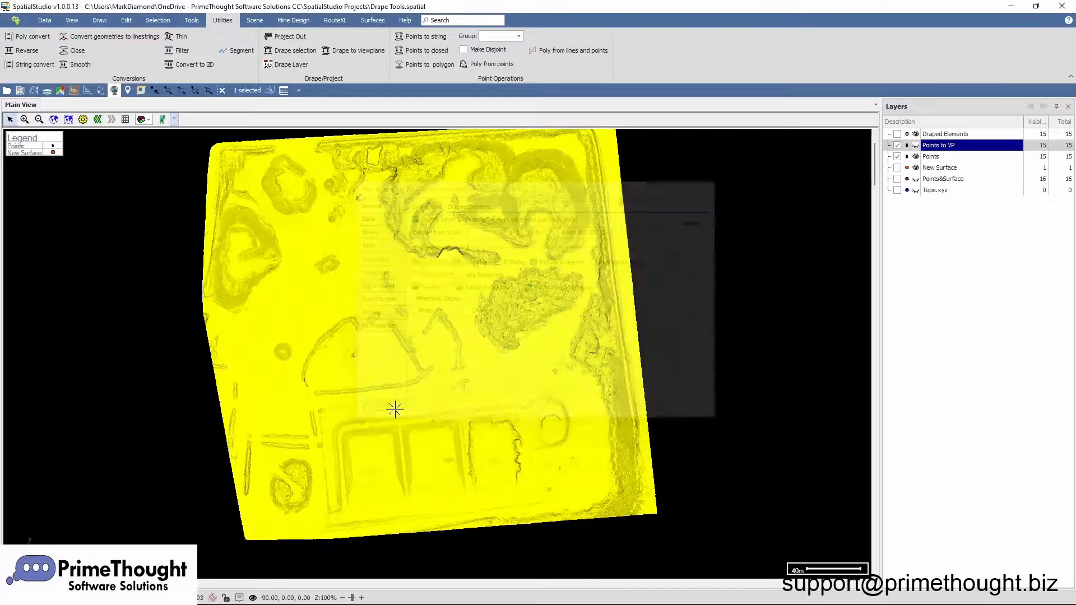
Make Draped Elements the active layer and clear the terrain surface selection
left_click(930, 135)
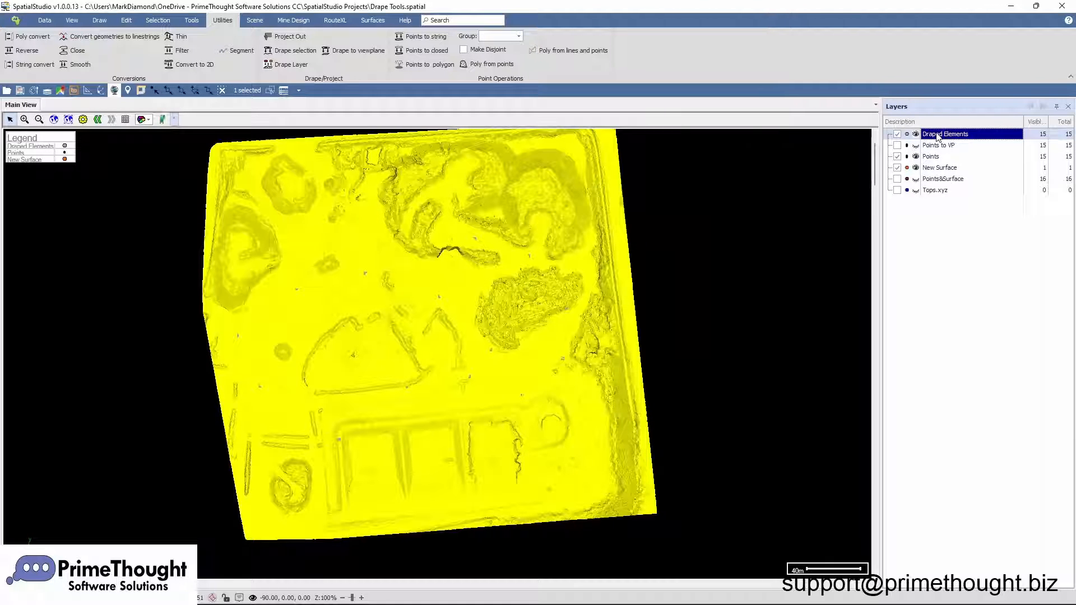
left_click(372, 245)
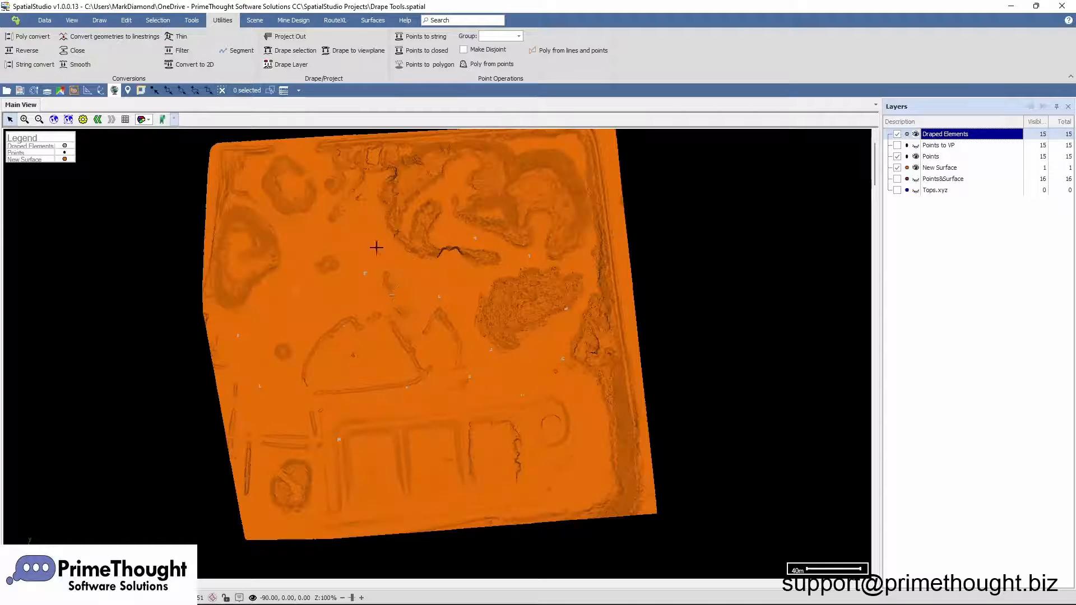
scroll(403, 320, "down", 1)
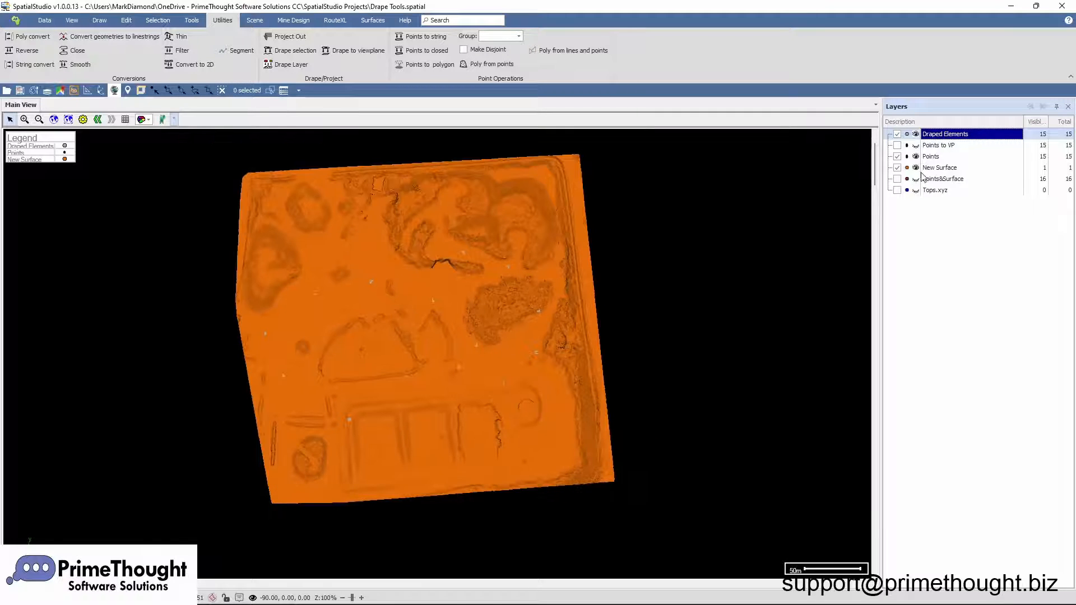
Hide the Points layer and inspect in 3D how the Draped Elements points sit on the New Surface terrain
left_click(931, 158)
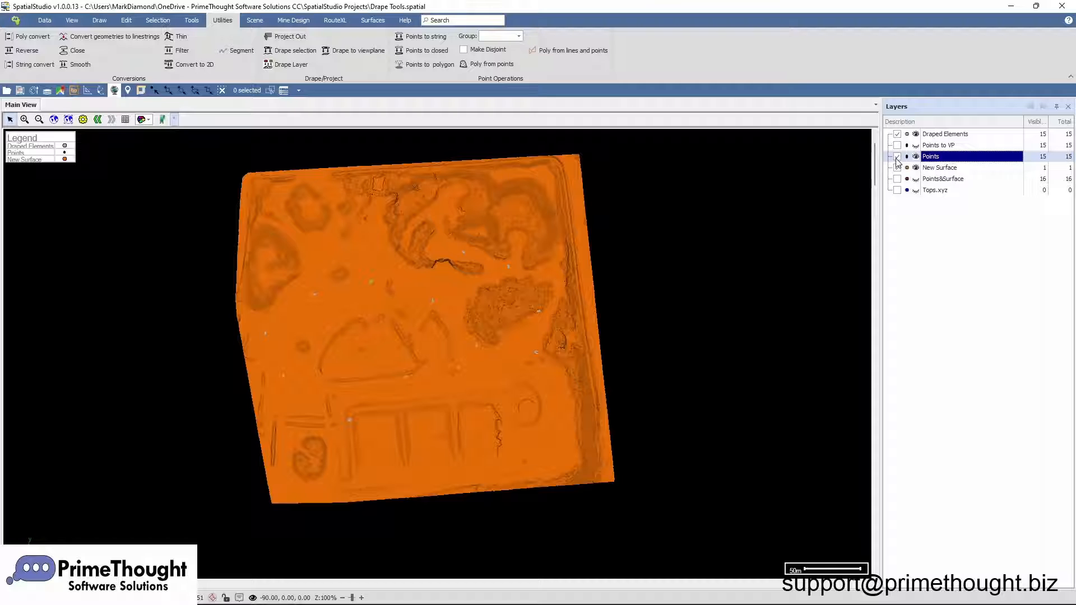
left_click(897, 157)
left_click(941, 135)
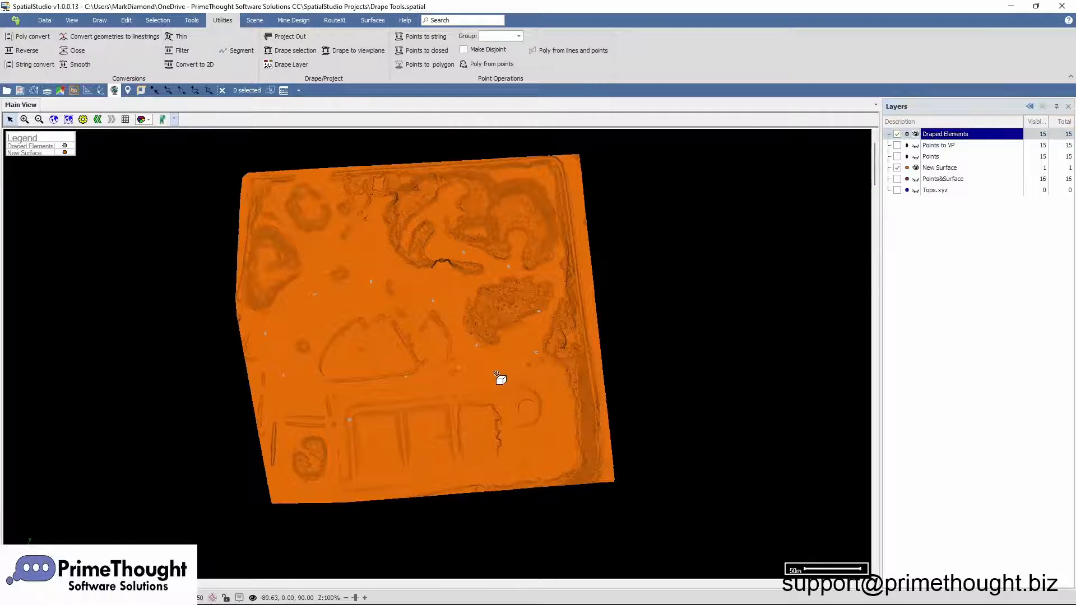
left_click_drag(500, 377, 499, 457)
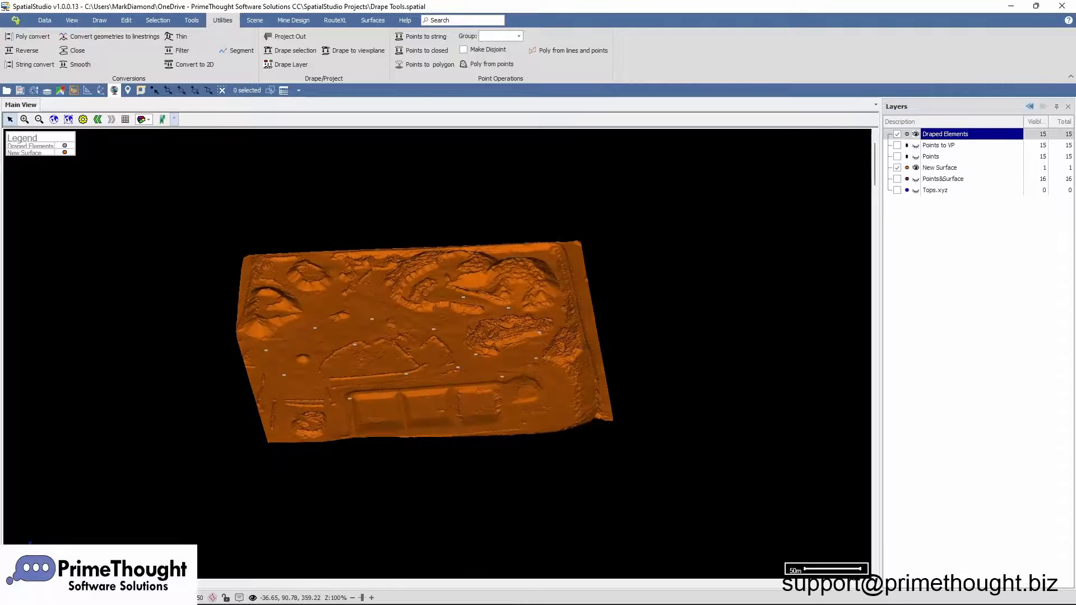
scroll(457, 357, "up", 5)
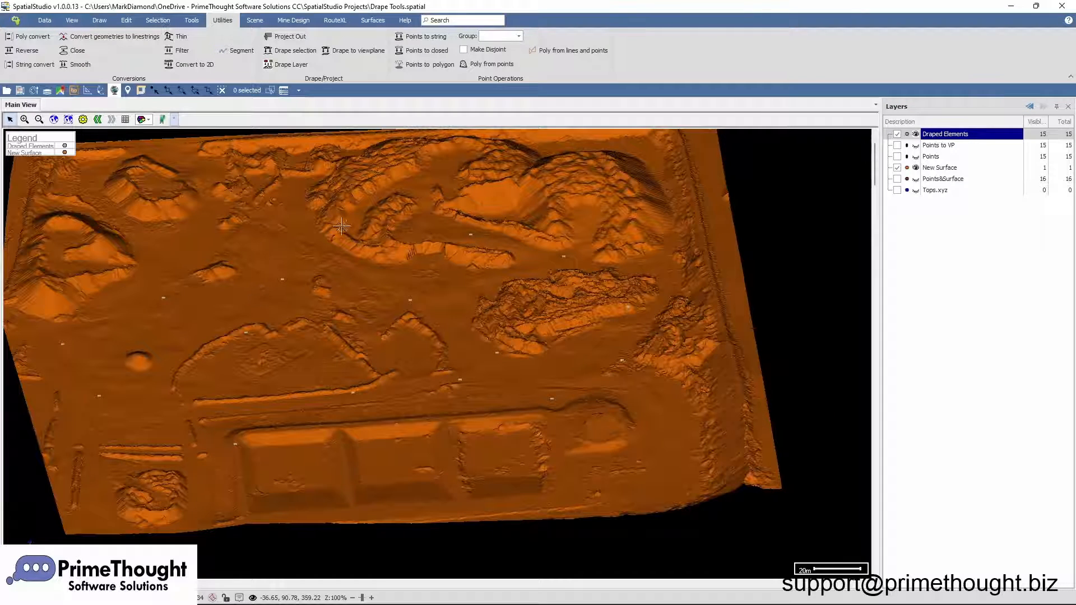
scroll(410, 306, "up", 2)
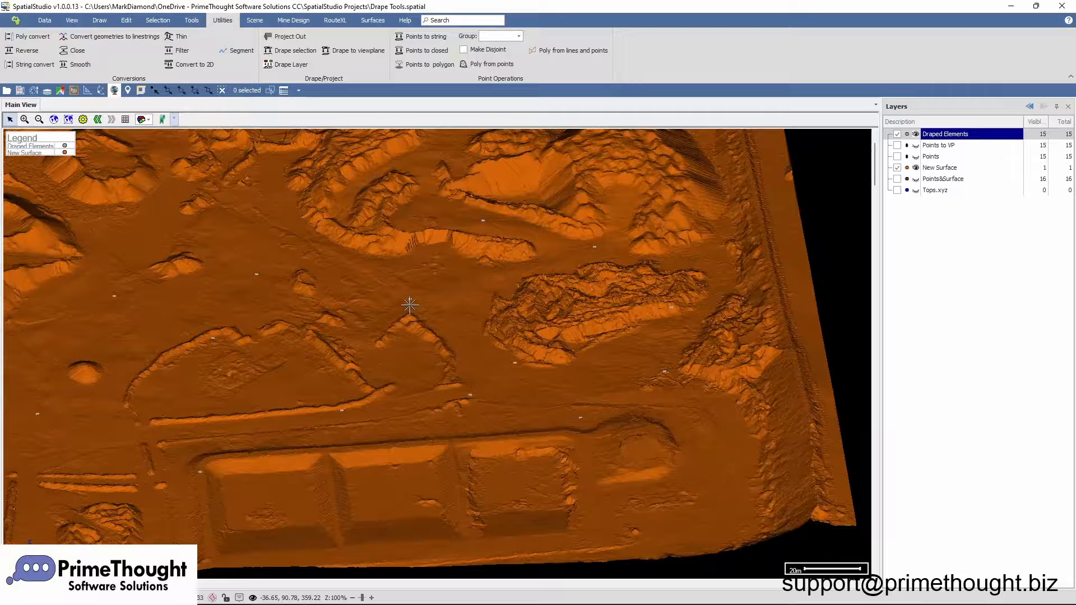
scroll(410, 306, "down", 2)
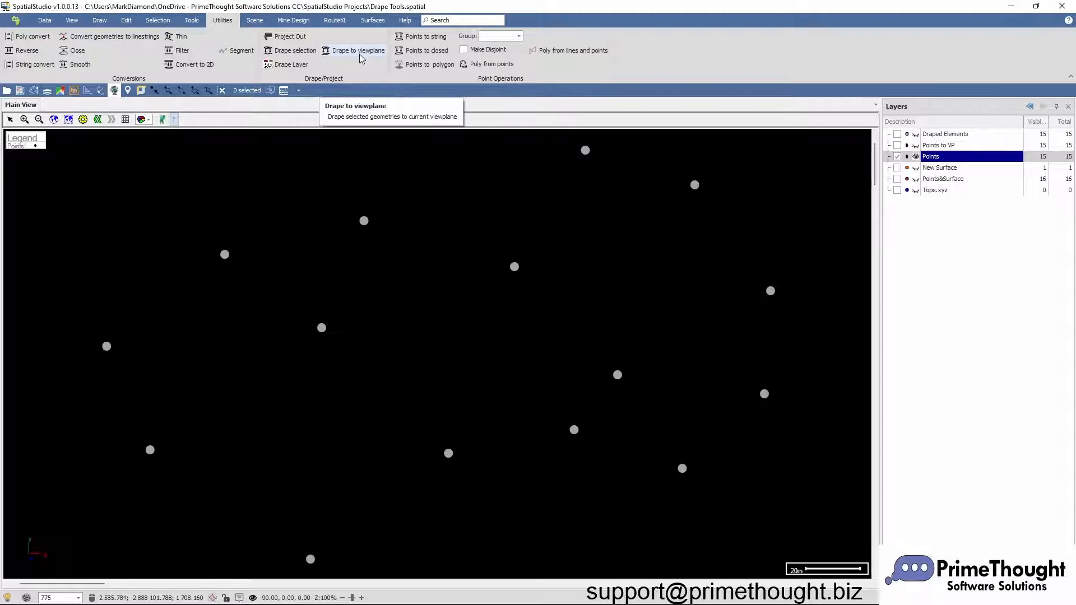
Select all points of the Points layer with a box and set the view centre's elevation to 0
left_click(169, 89)
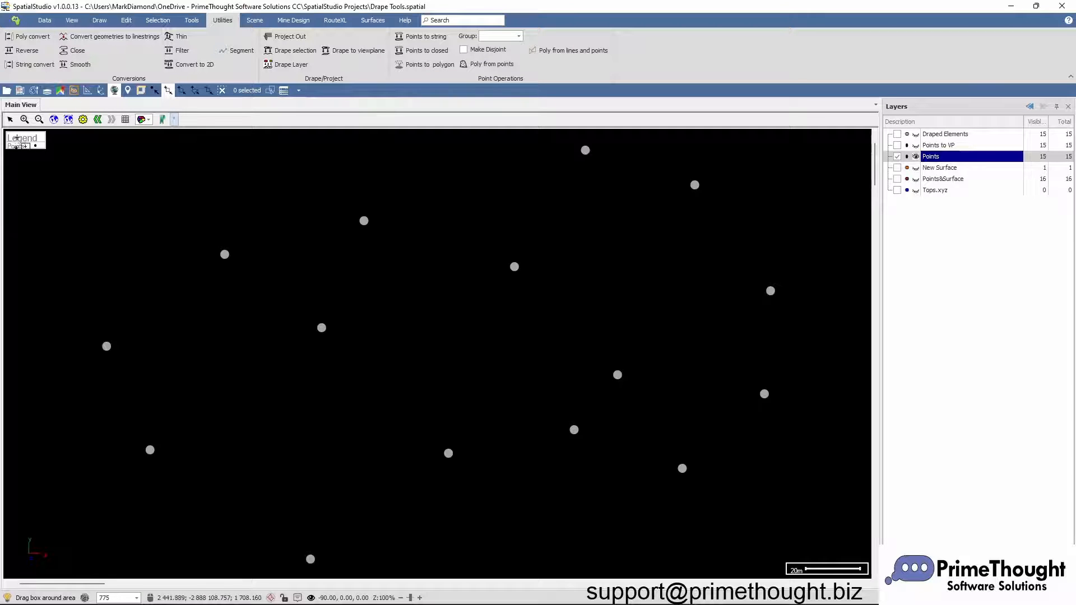
left_click_drag(17, 137, 849, 594)
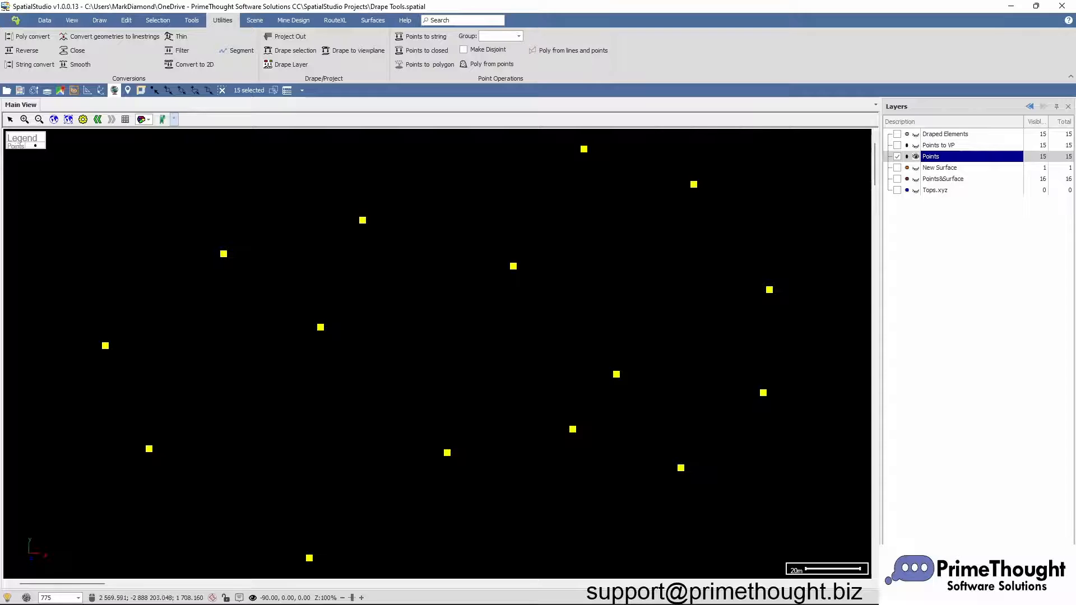
left_click(152, 598)
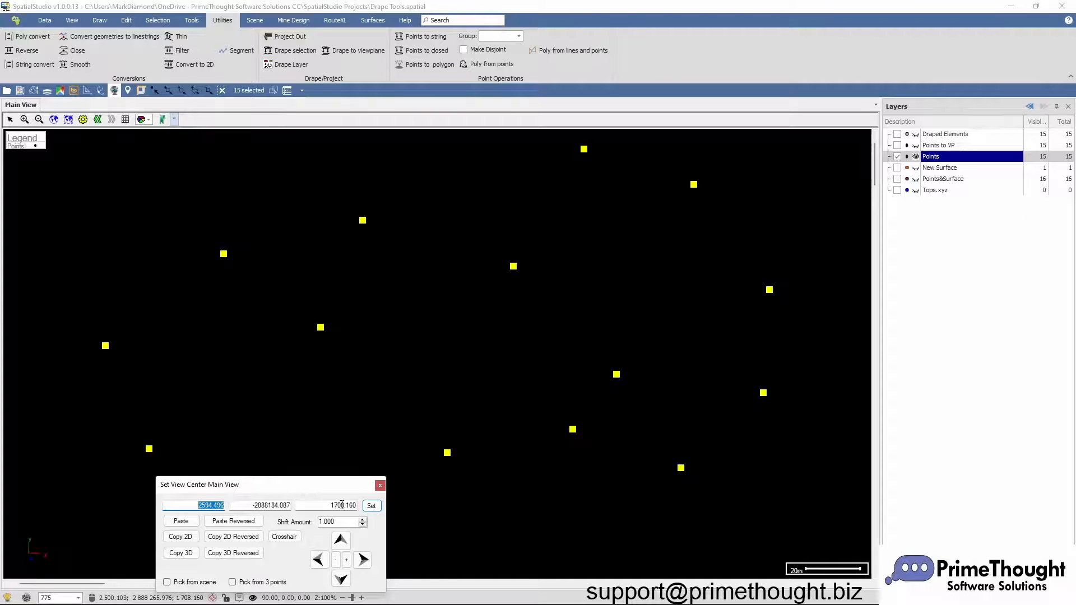
left_click(325, 506)
type("0")
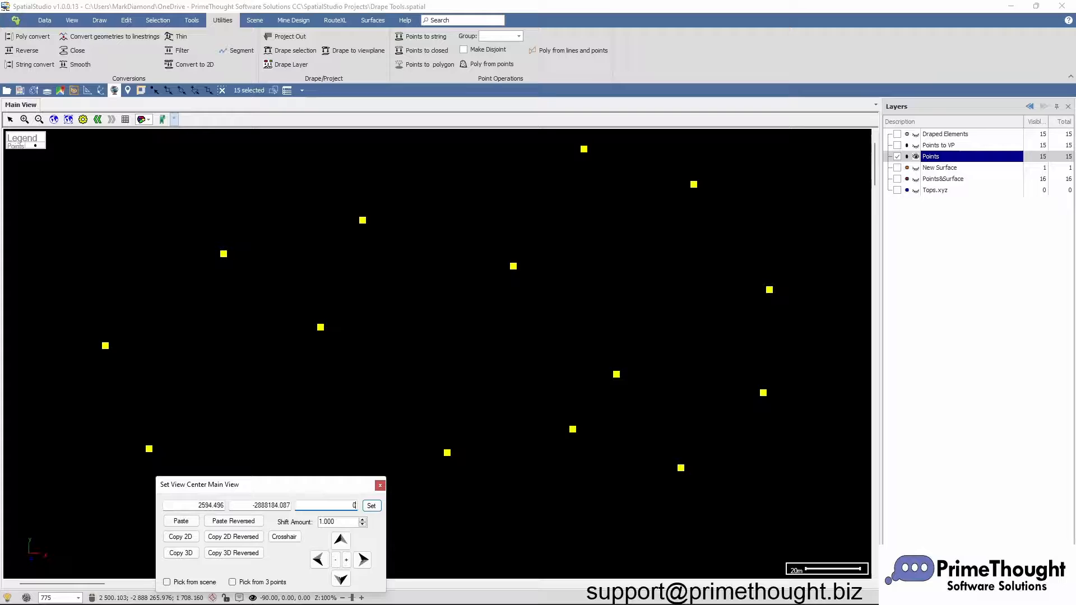
left_click(372, 506)
left_click(380, 485)
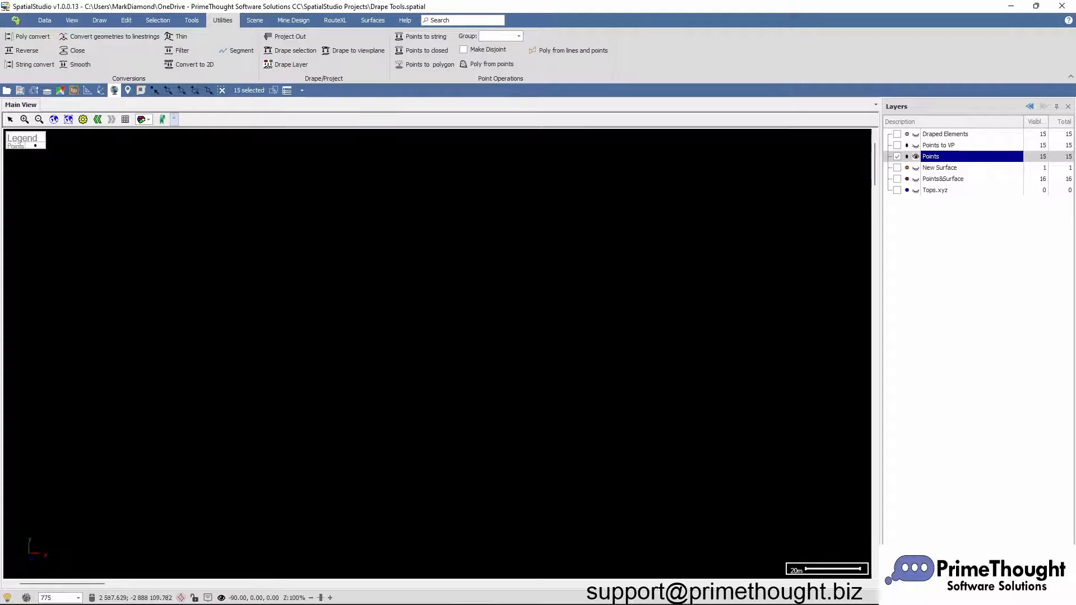
Drape the selected points in place onto the current viewplane with Drape to Viewplane and clear the selection
left_click(364, 54)
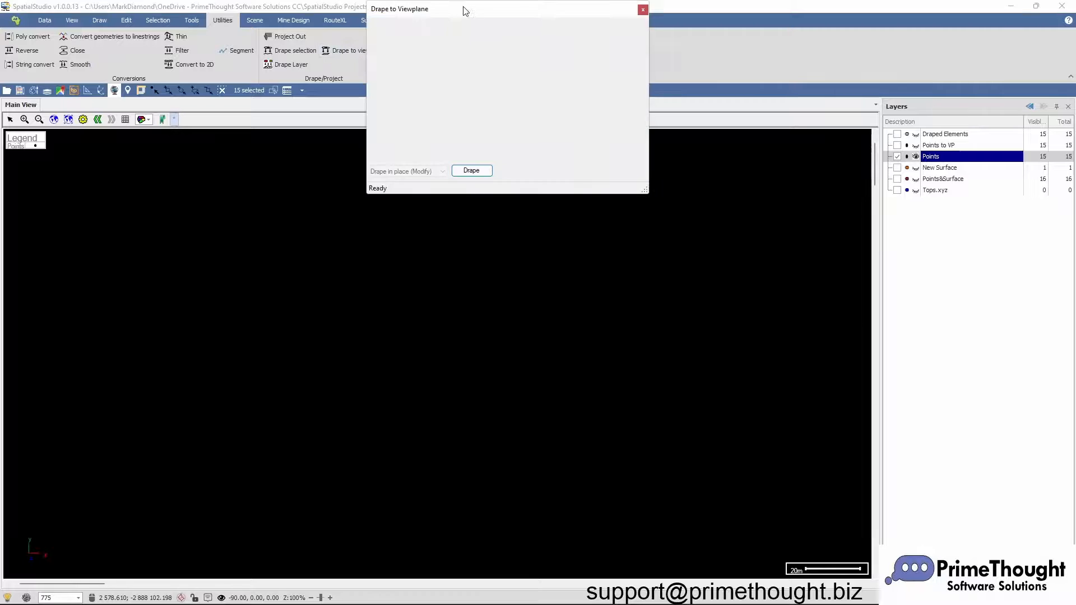
left_click_drag(465, 10, 502, 136)
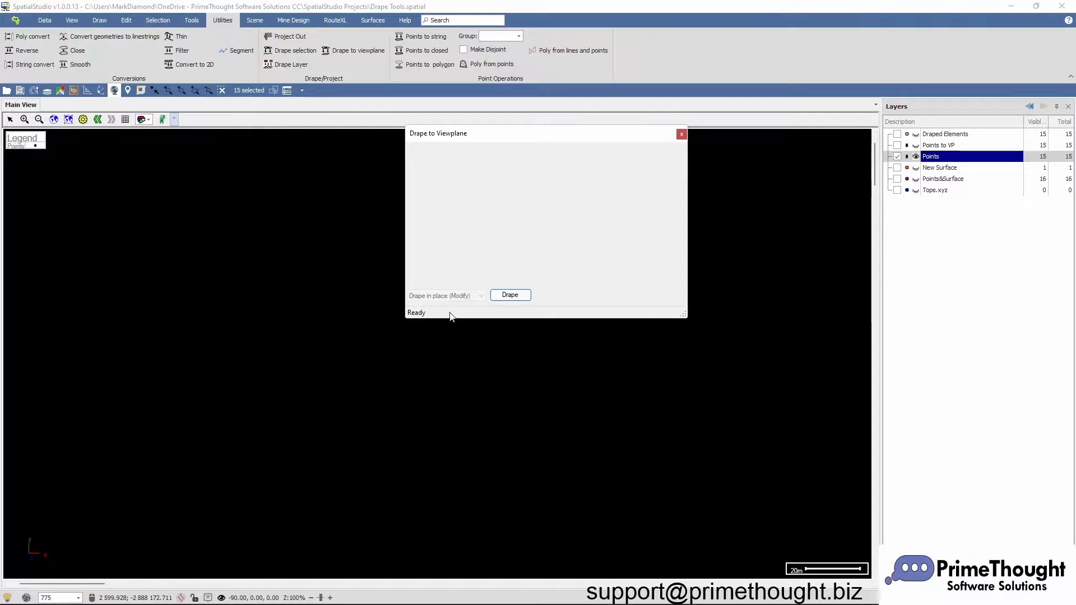
left_click(510, 296)
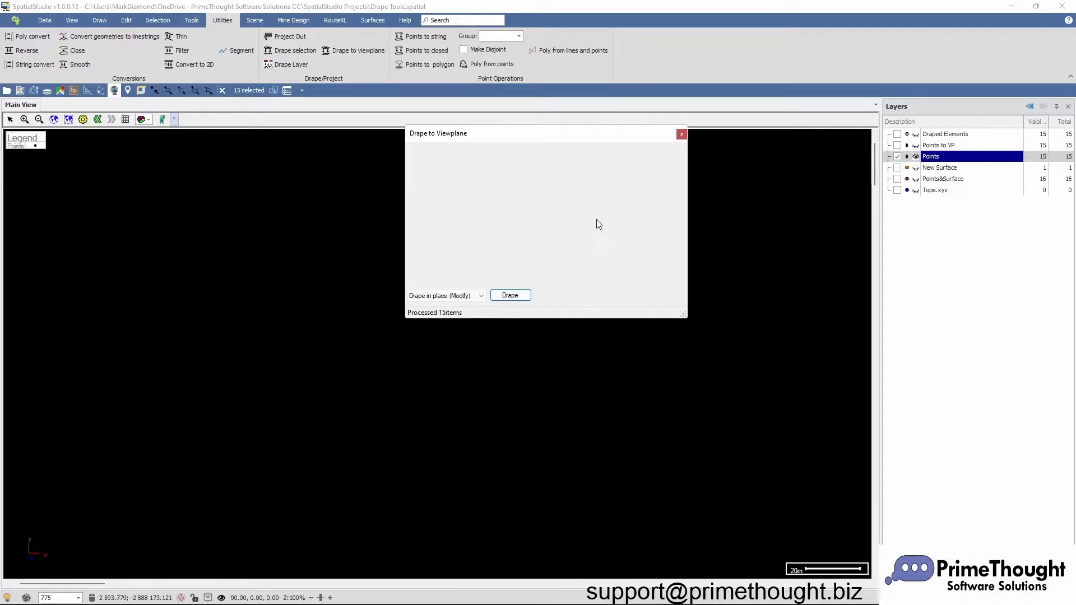
left_click(681, 135)
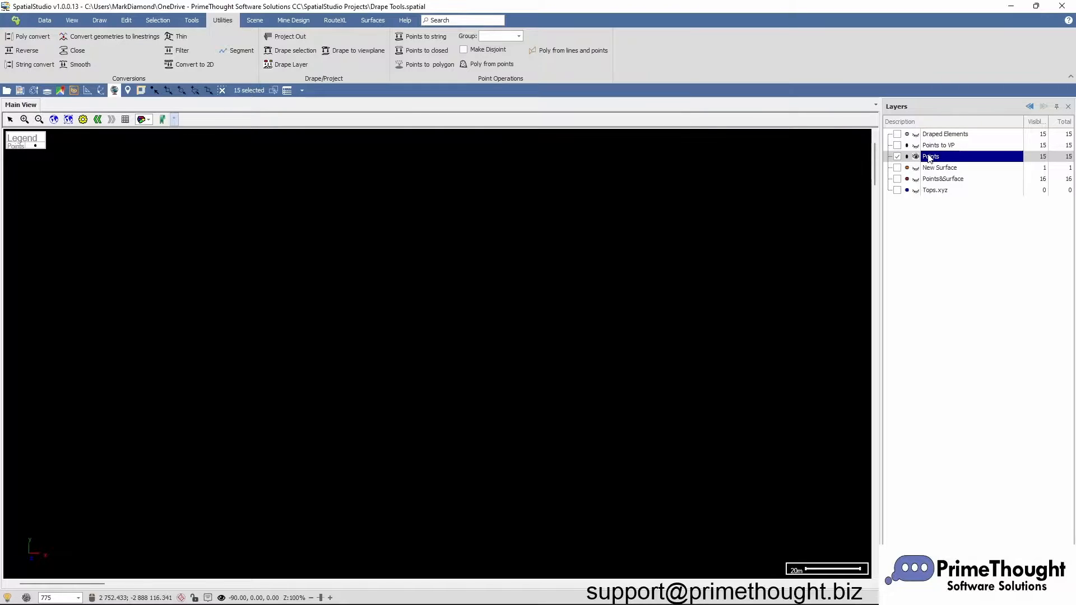
left_click(83, 119)
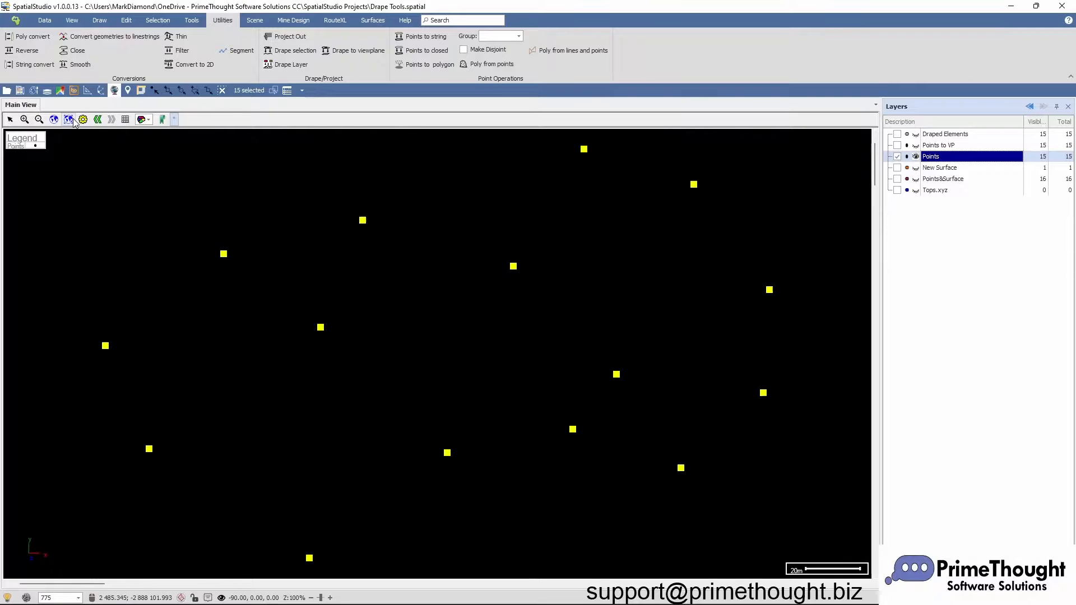
left_click(222, 90)
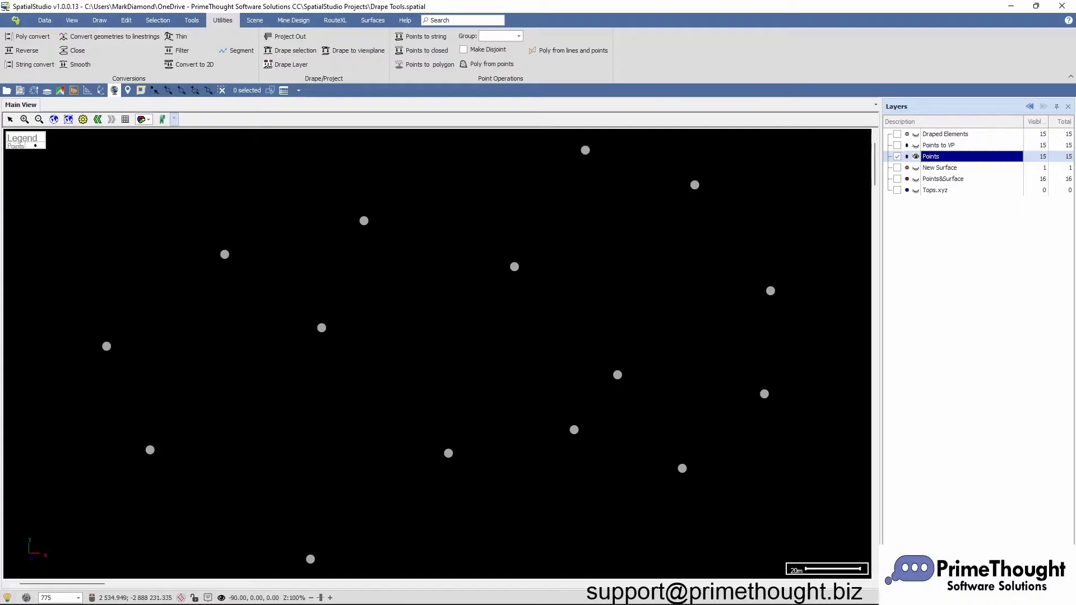